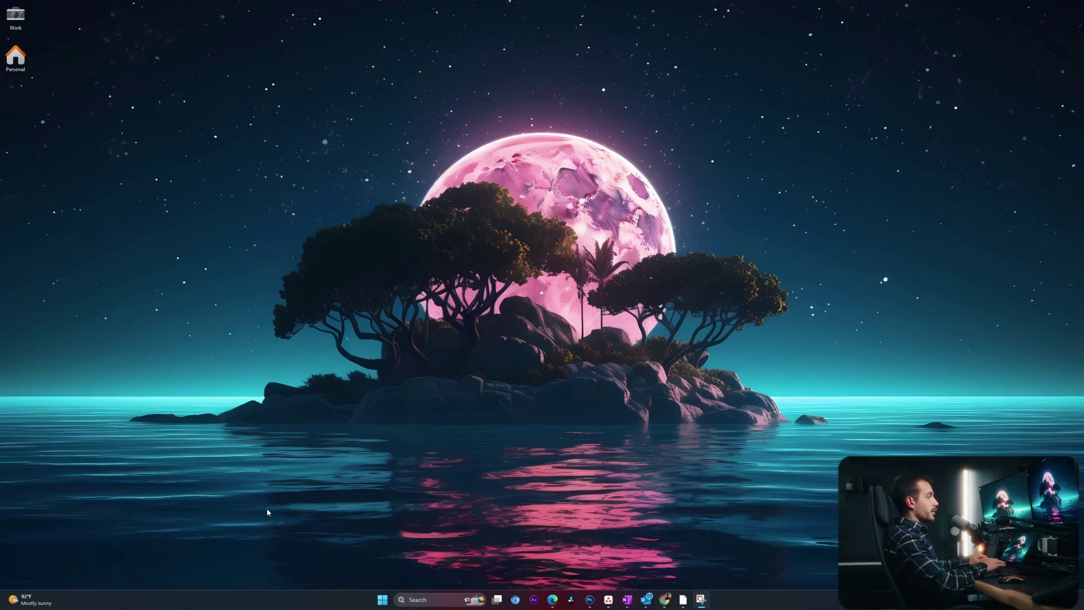
Open Settings and expand PIN (Windows Hello) under Accounts > Sign-in options
{"action": "key", "text": "super+i"}
{"action": "left_click_drag", "start_coordinate": [635, 194], "coordinate": [440, 103]}
{"action": "left_click", "coordinate": [321, 288]}
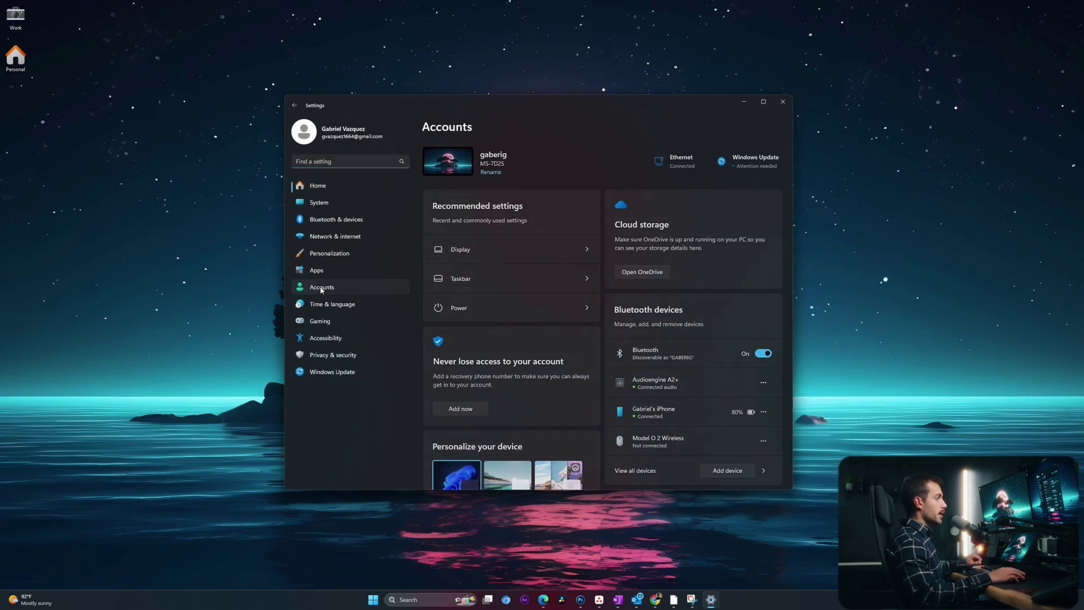
{"action": "scroll", "coordinate": [580, 360], "scroll_direction": "down", "scroll_amount": 5}
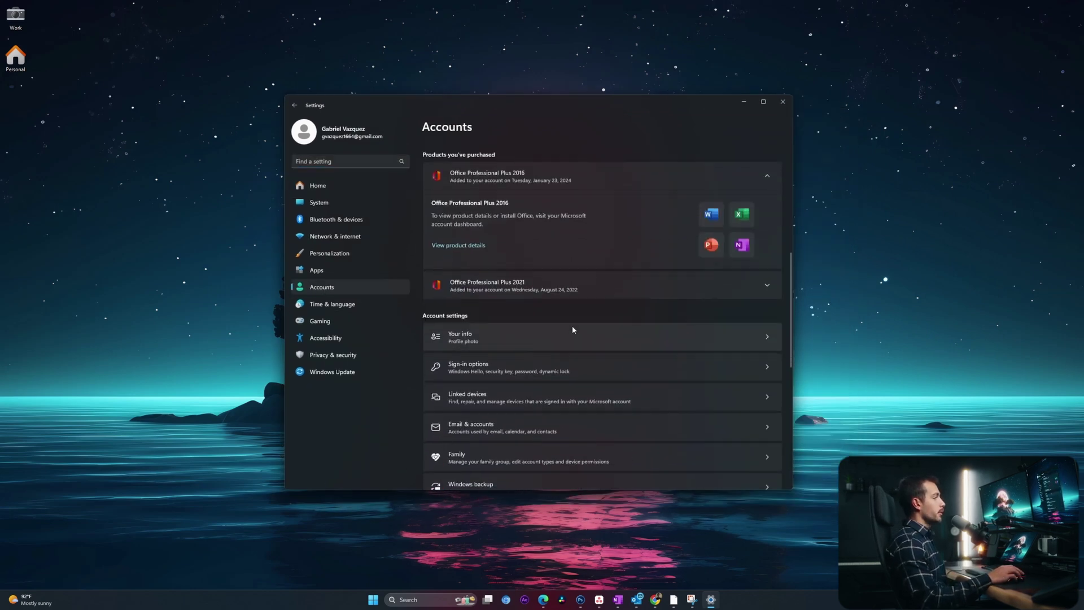
{"action": "left_click", "coordinate": [548, 370]}
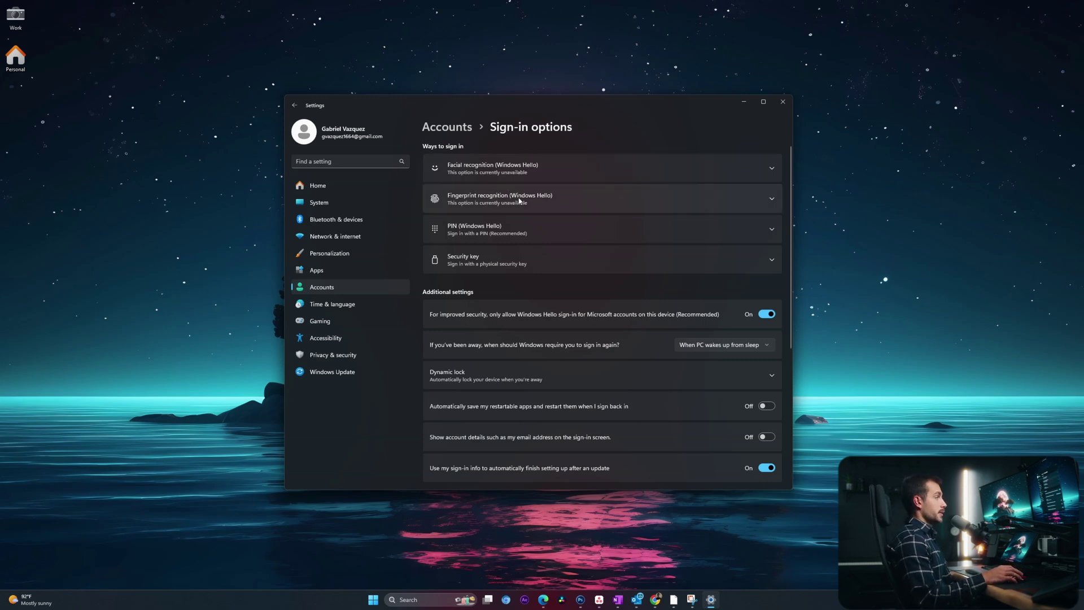
{"action": "left_click", "coordinate": [506, 229]}
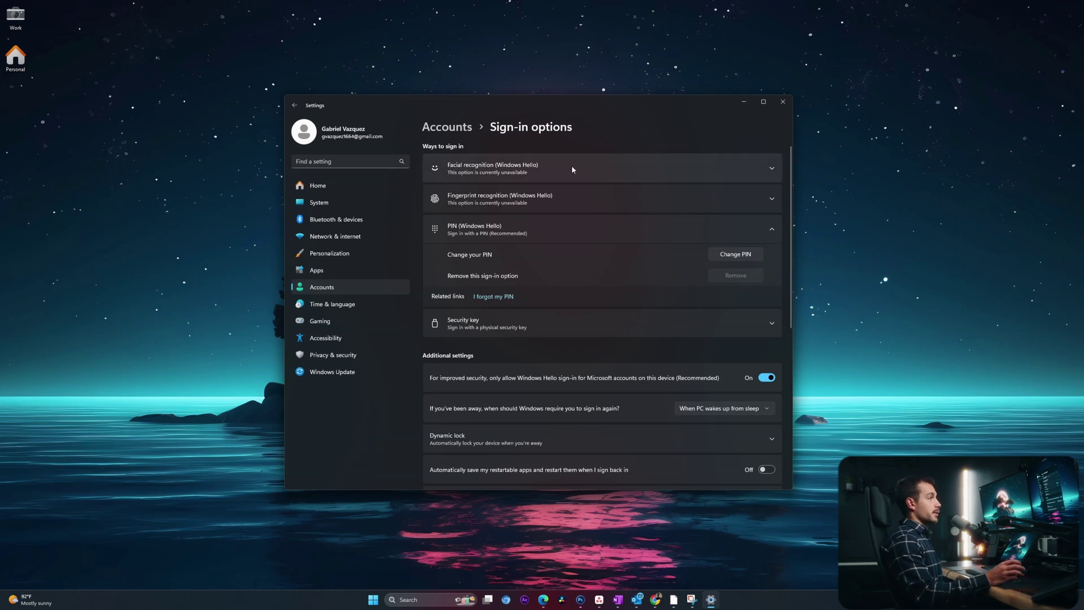
Close Settings and launch Control Panel from the Start search
{"action": "key", "text": "alt+F4"}
{"action": "key", "text": "super"}
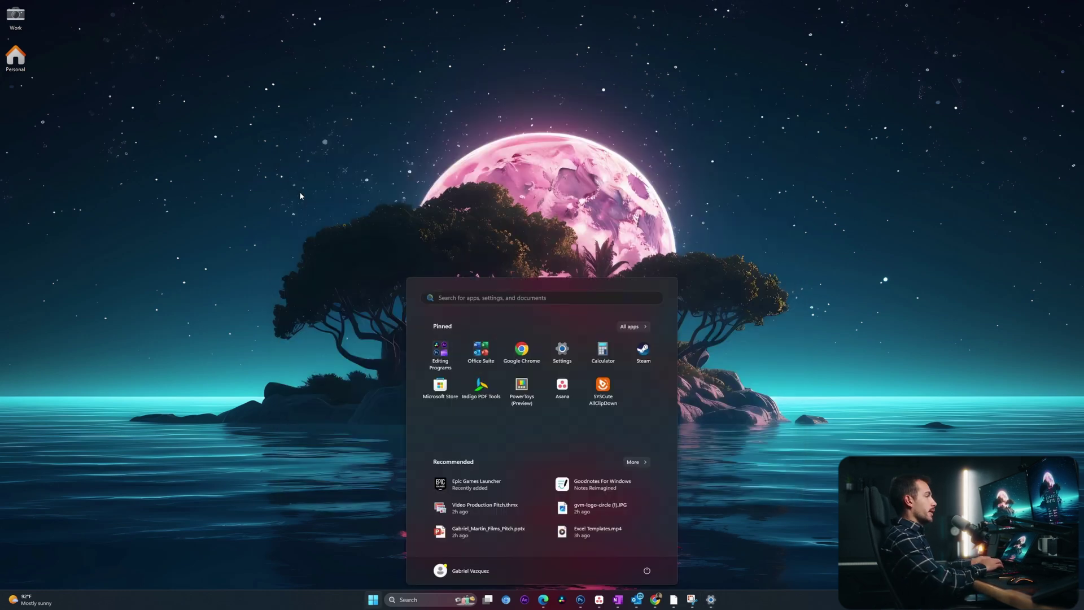
{"action": "type", "text": "control panel"}
{"action": "key", "text": "Return"}
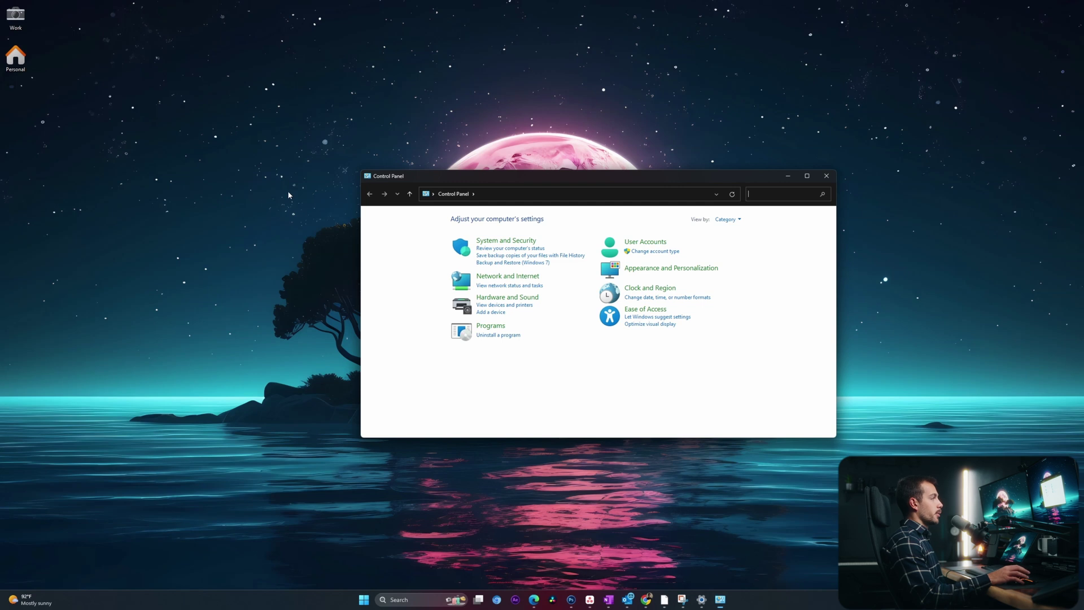
Turn on BitLocker for drive C: under System and Security > BitLocker Drive Encryption
{"action": "left_click", "coordinate": [457, 247]}
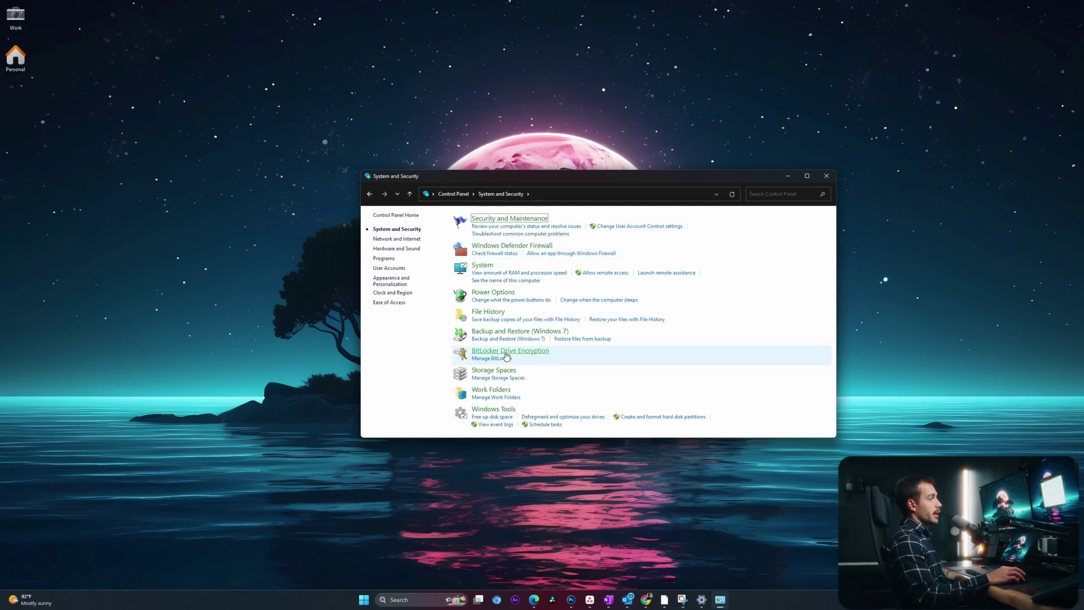
{"action": "left_click", "coordinate": [507, 360]}
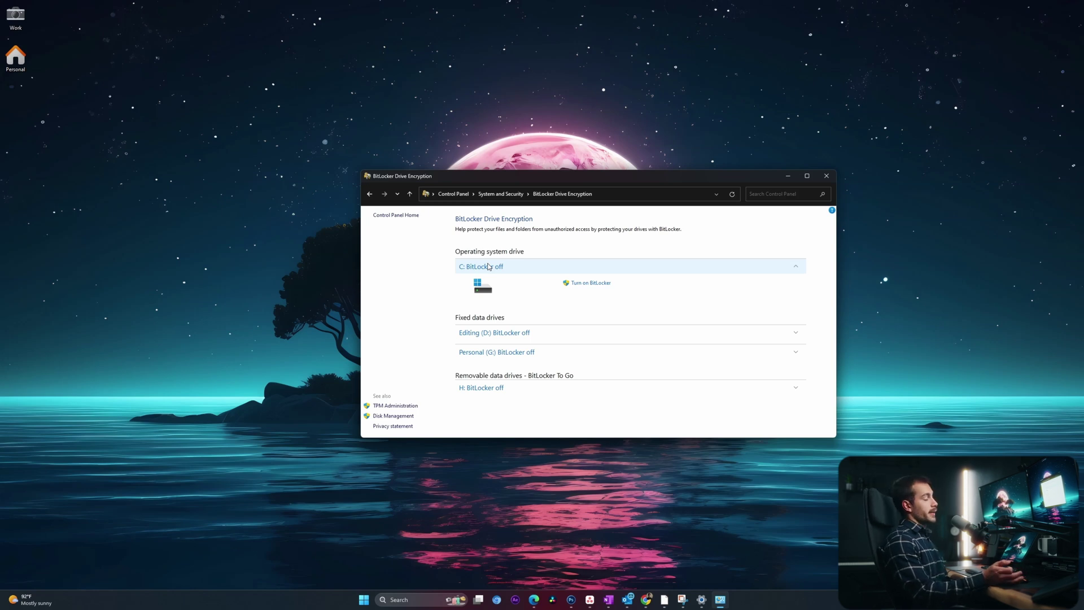
{"action": "left_click", "coordinate": [601, 284]}
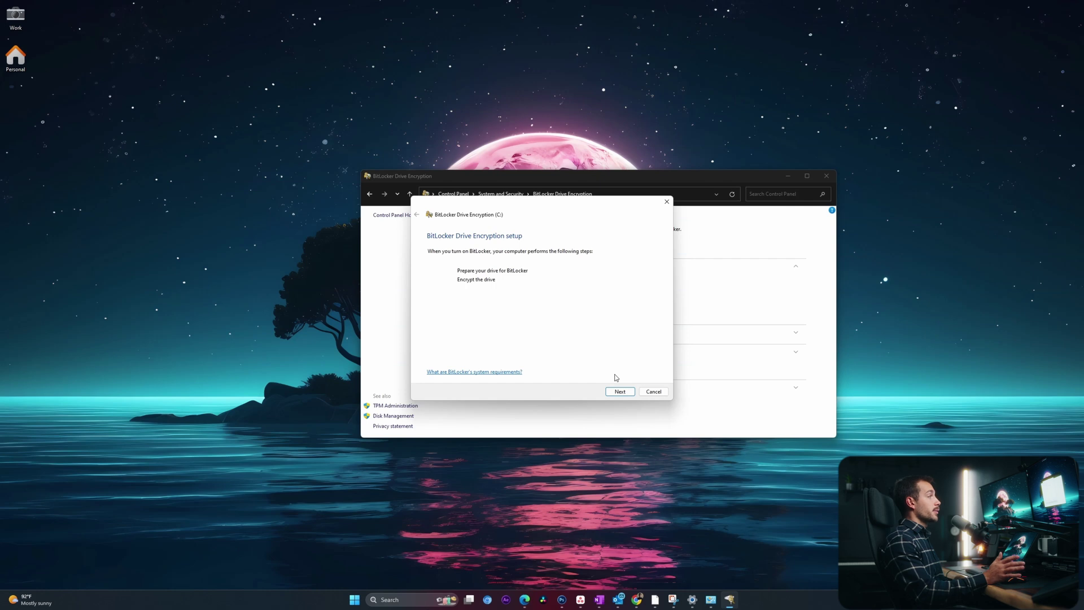
Encrypt the entire C: drive in new encryption mode, backing up the recovery key to the Microsoft account
{"action": "left_click", "coordinate": [613, 393]}
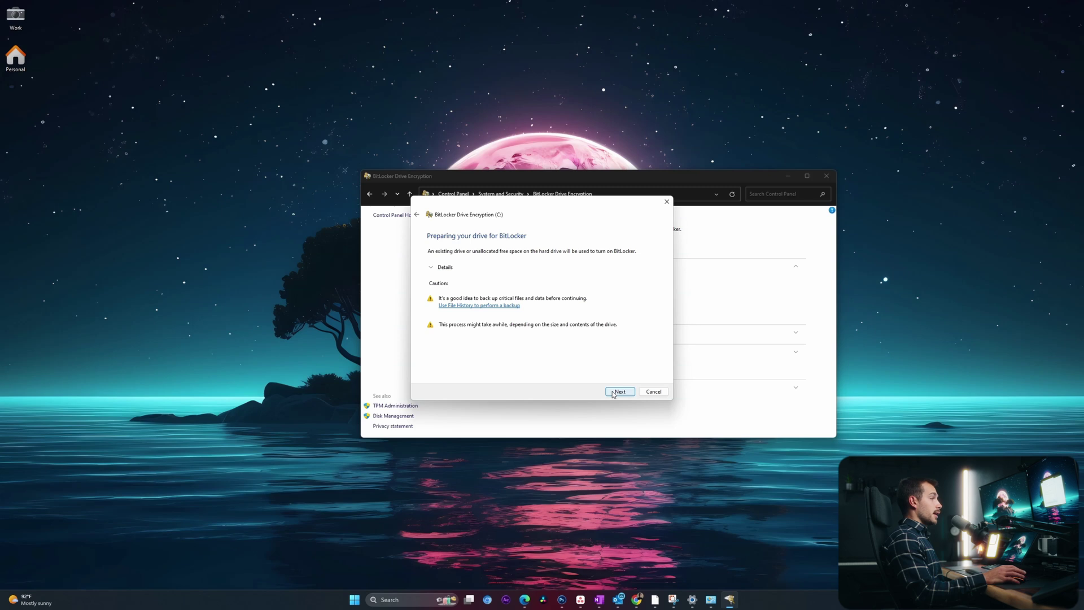
{"action": "left_click", "coordinate": [620, 393]}
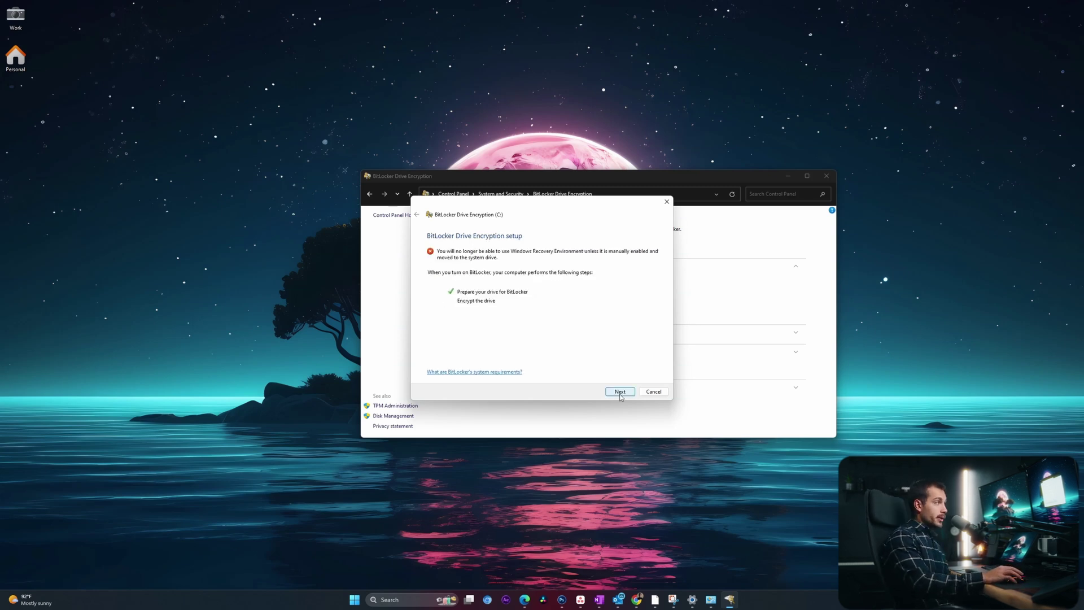
{"action": "left_click", "coordinate": [620, 395]}
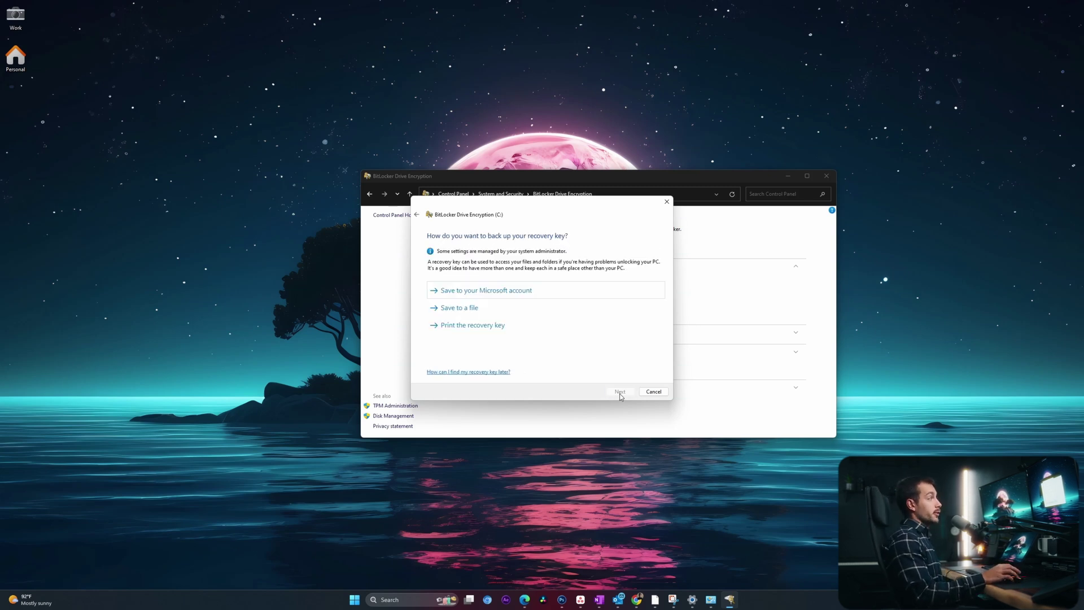
{"action": "left_click", "coordinate": [515, 291]}
{"action": "left_click", "coordinate": [620, 392]}
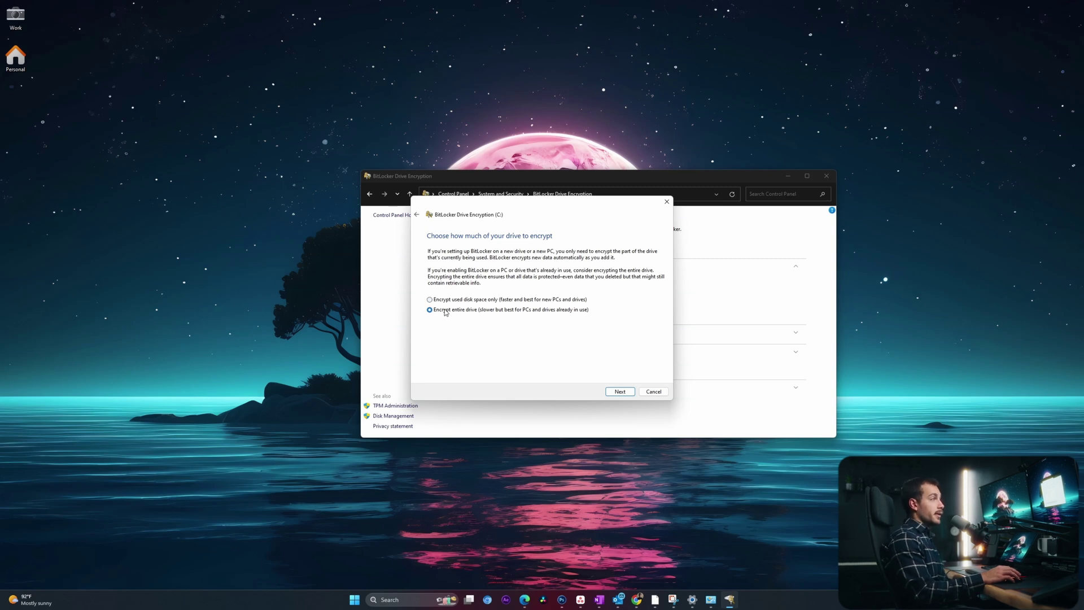
{"action": "left_click", "coordinate": [617, 392]}
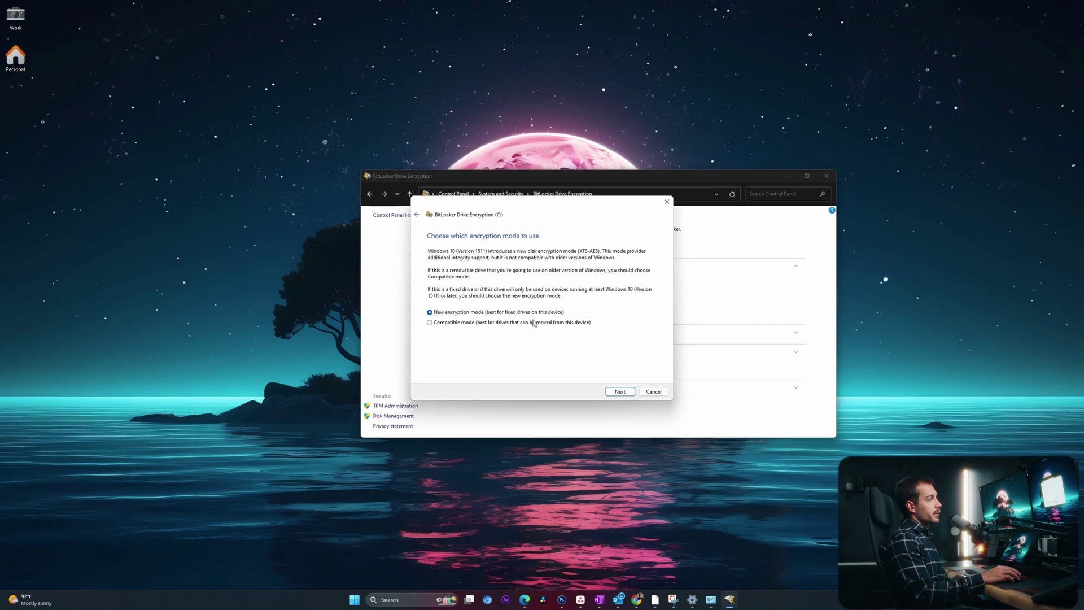
{"action": "left_click", "coordinate": [631, 391]}
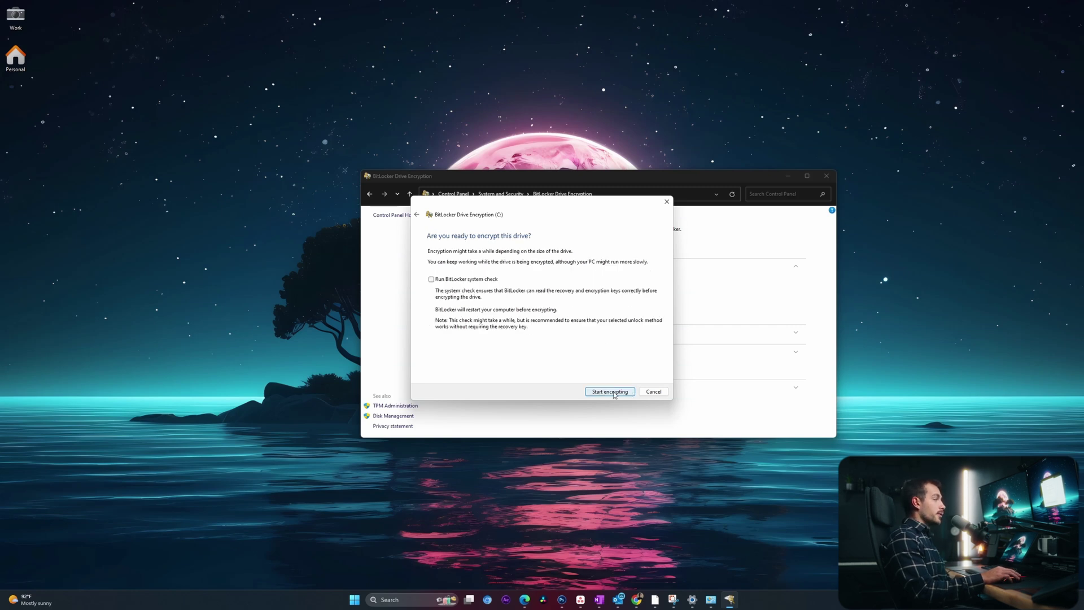
{"action": "left_click", "coordinate": [610, 392]}
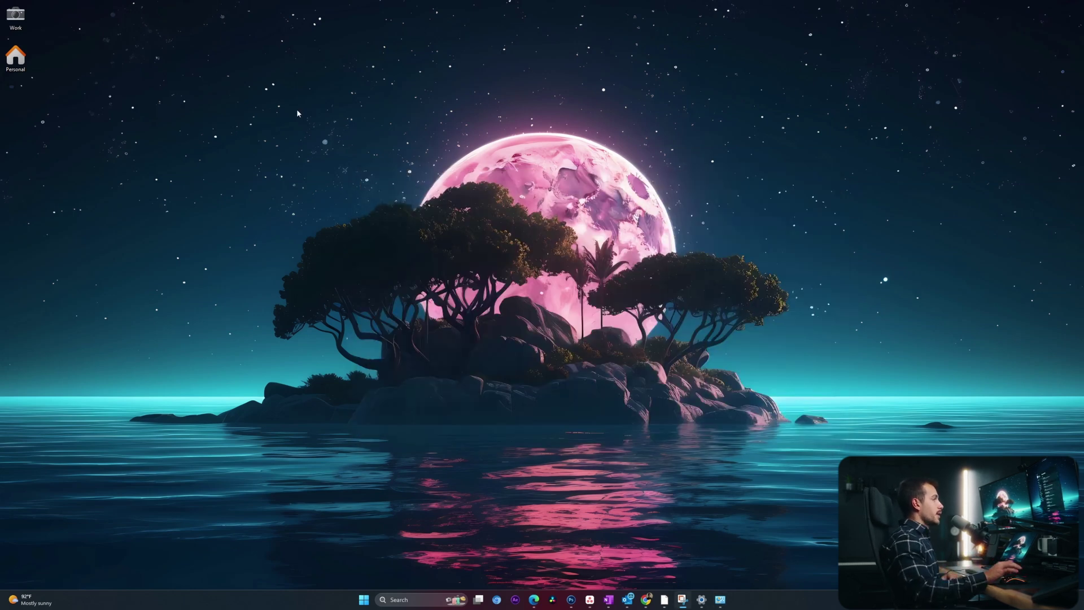
Launch Windows Security from Privacy & security settings and dismiss the OneDrive warning
{"action": "key", "text": "super+i"}
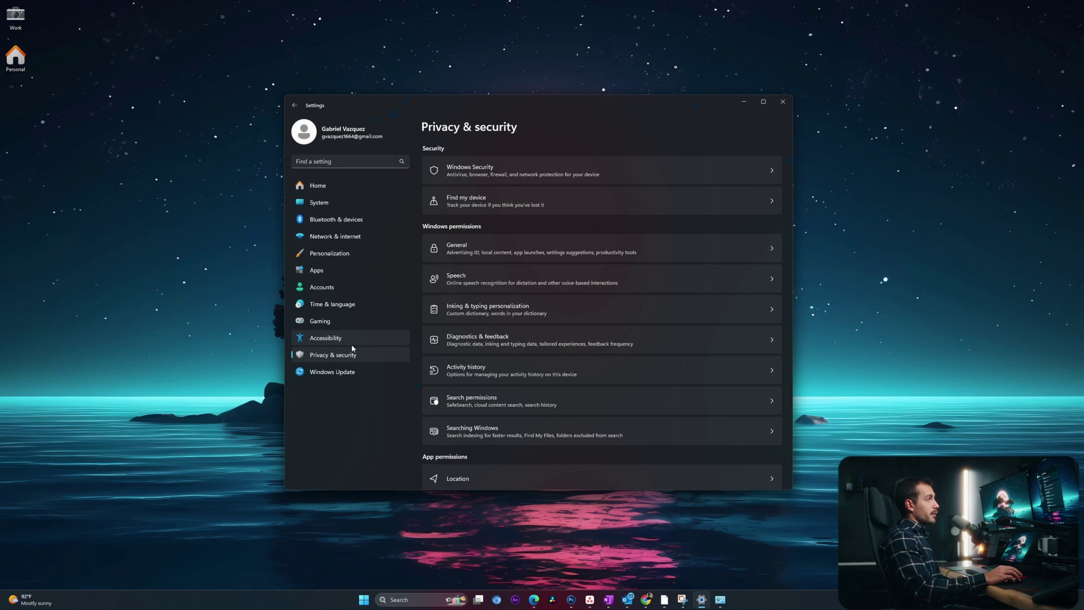
{"action": "left_click", "coordinate": [523, 172]}
{"action": "left_click", "coordinate": [473, 172]}
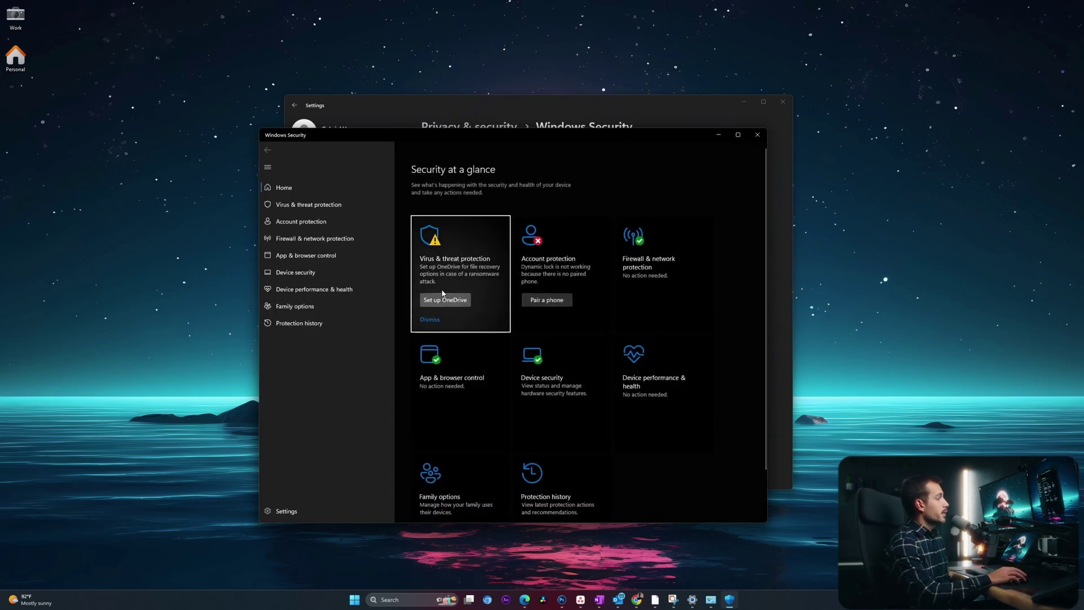
{"action": "left_click", "coordinate": [430, 320]}
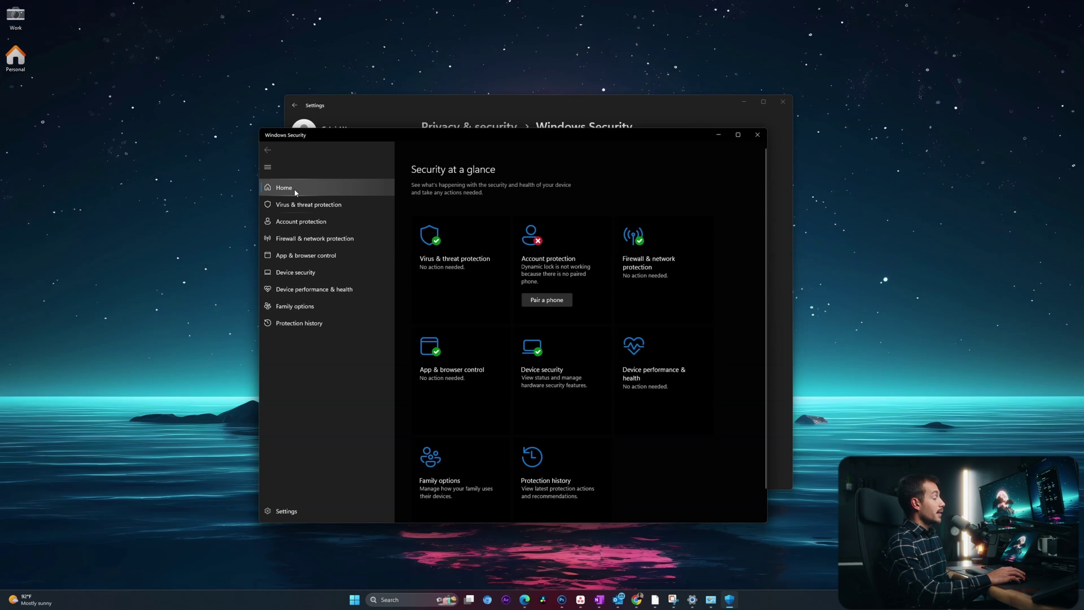
Check Virus & threat protection shows no current threats, then close Windows Security
{"action": "left_click", "coordinate": [299, 203]}
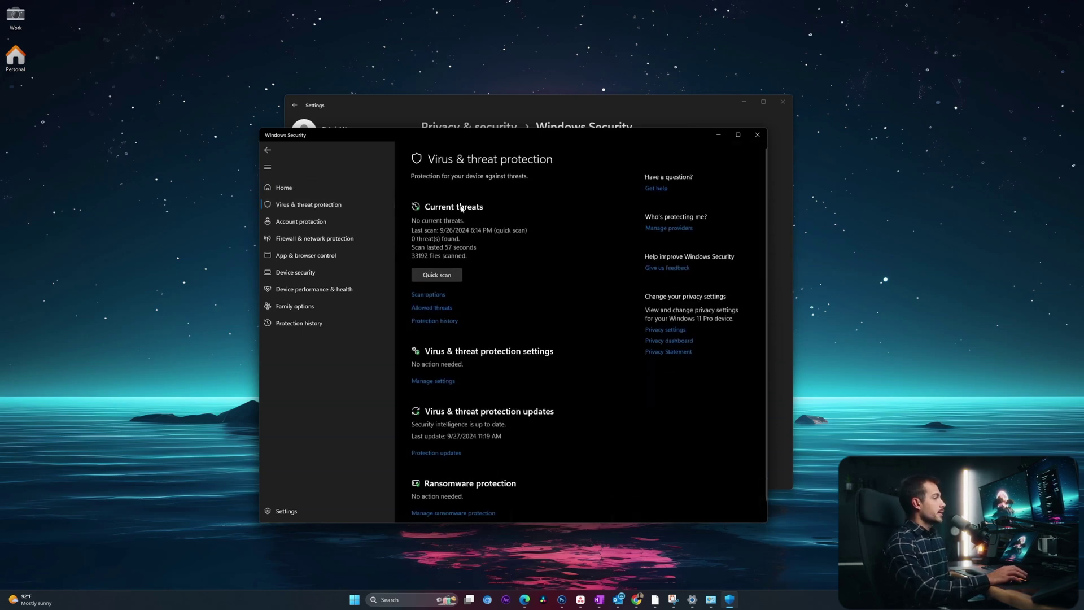
{"action": "scroll", "coordinate": [463, 248], "scroll_direction": "down", "scroll_amount": 2}
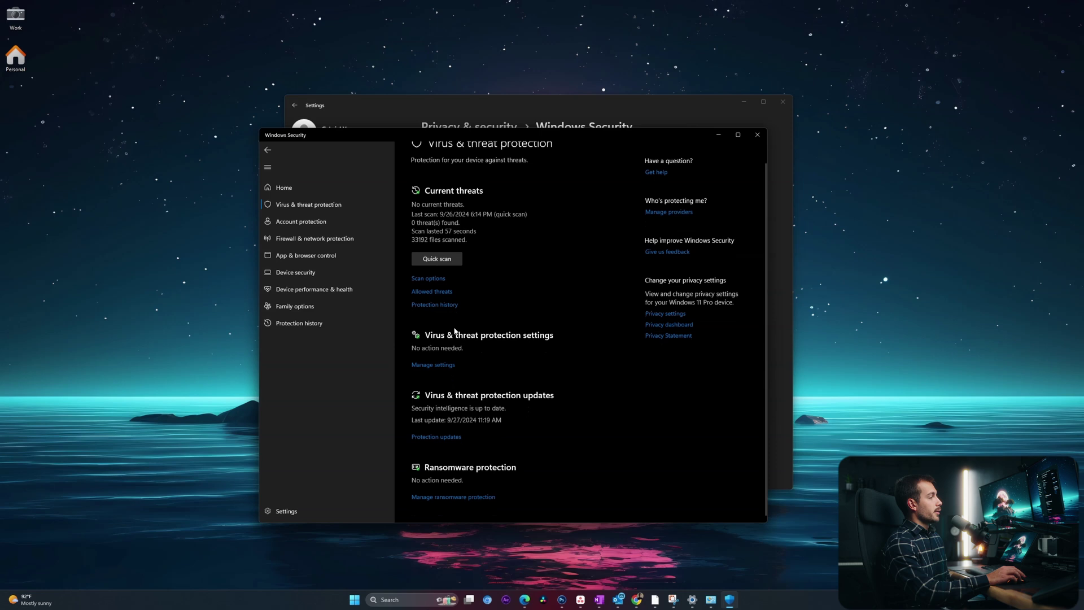
{"action": "scroll", "coordinate": [448, 404], "scroll_direction": "up", "scroll_amount": 2}
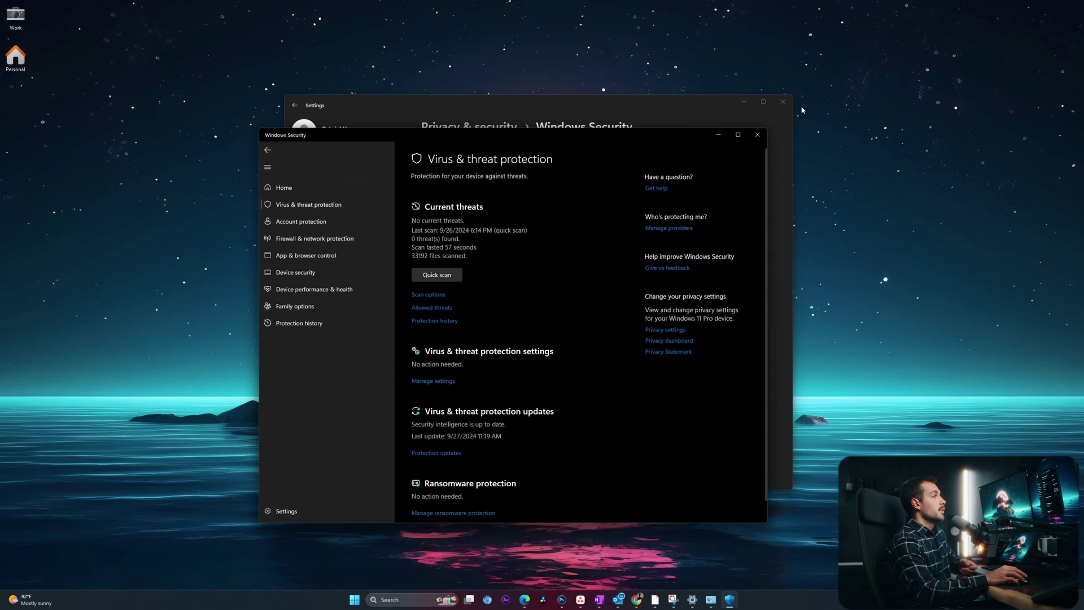
{"action": "left_click", "coordinate": [757, 134]}
Go from the System page to Windows Update to find the 2024-09 cumulative update preview
{"action": "left_click", "coordinate": [319, 202]}
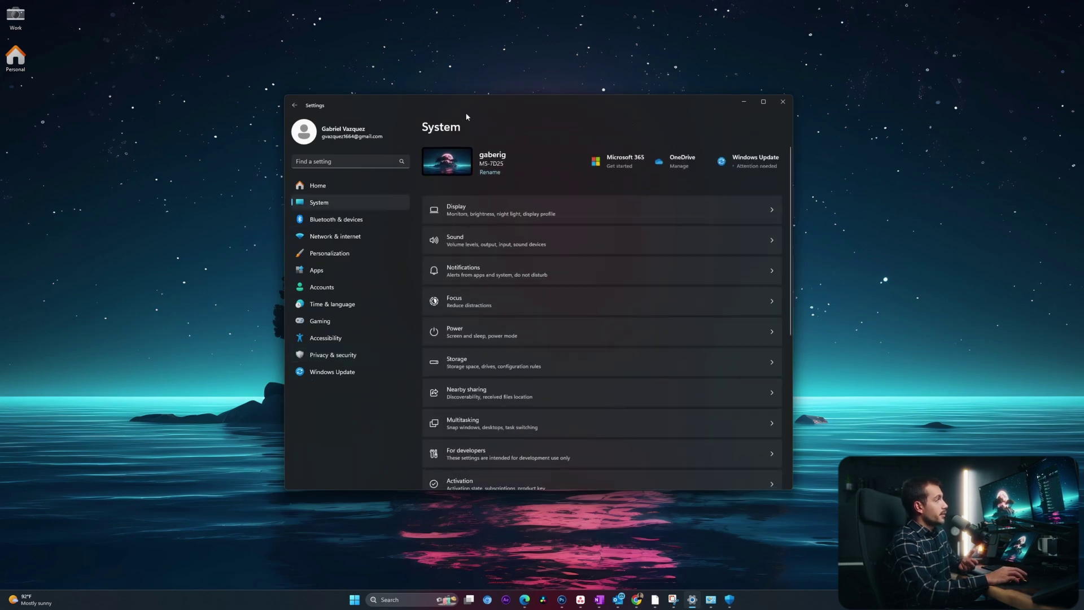
{"action": "left_click_drag", "start_coordinate": [466, 117], "coordinate": [443, 114]}
{"action": "scroll", "coordinate": [435, 317], "scroll_direction": "down", "scroll_amount": 5}
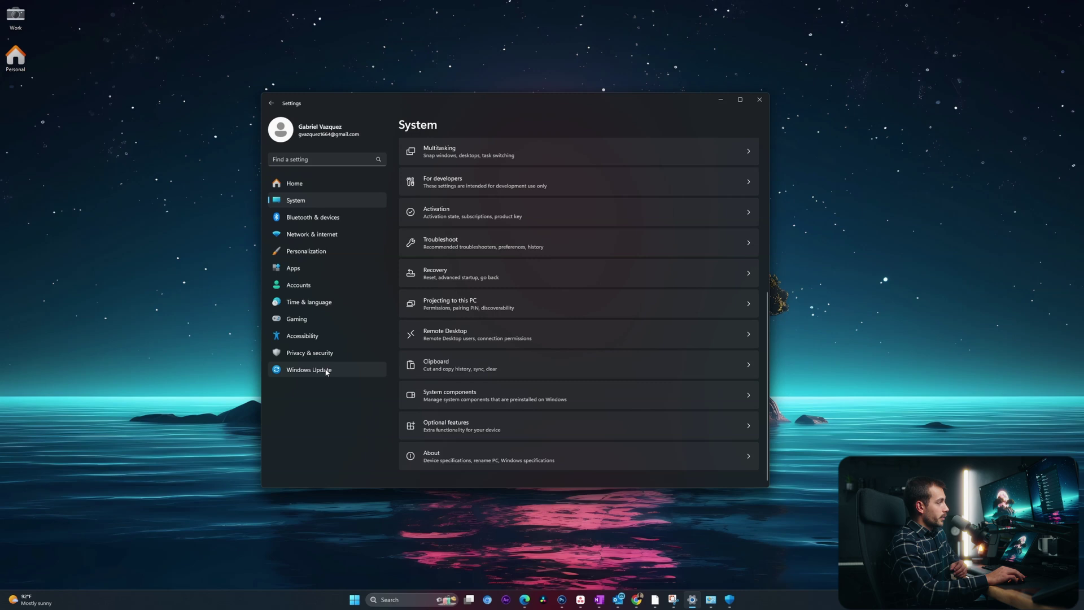
{"action": "left_click", "coordinate": [327, 372]}
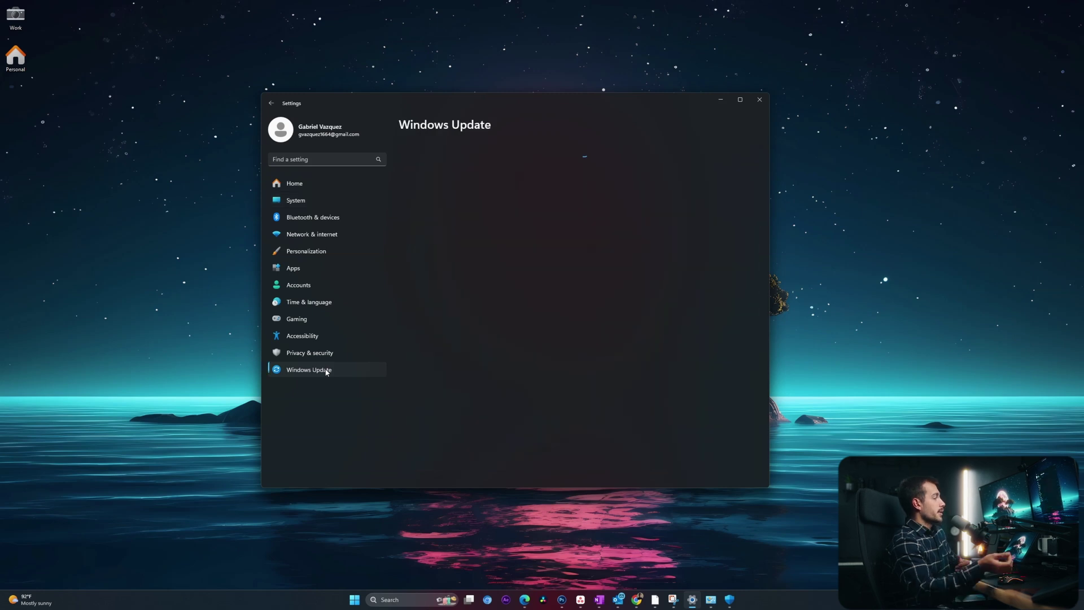